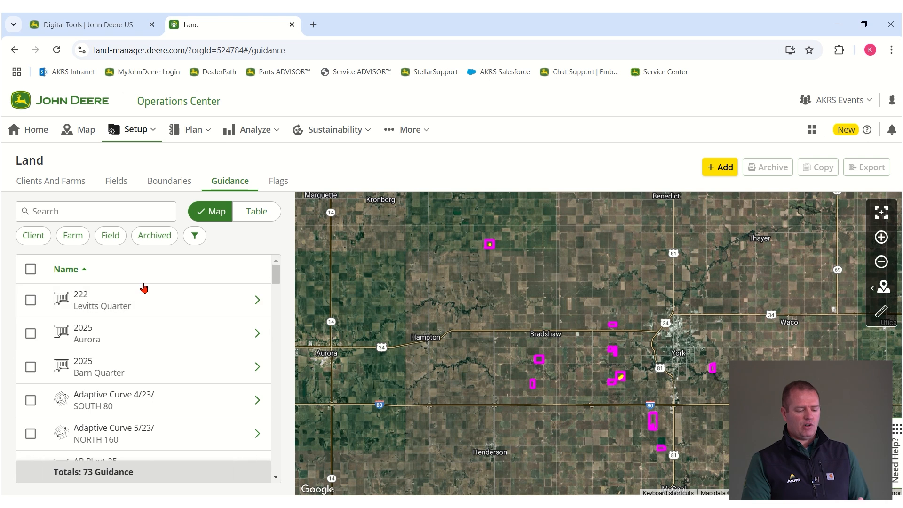
Step: From Clients And Farms, open the Barn Quarter field and list its 7 guidance lines
{"action": "scroll", "coordinate": [141, 377], "scroll_direction": "up", "scroll_amount": 20}
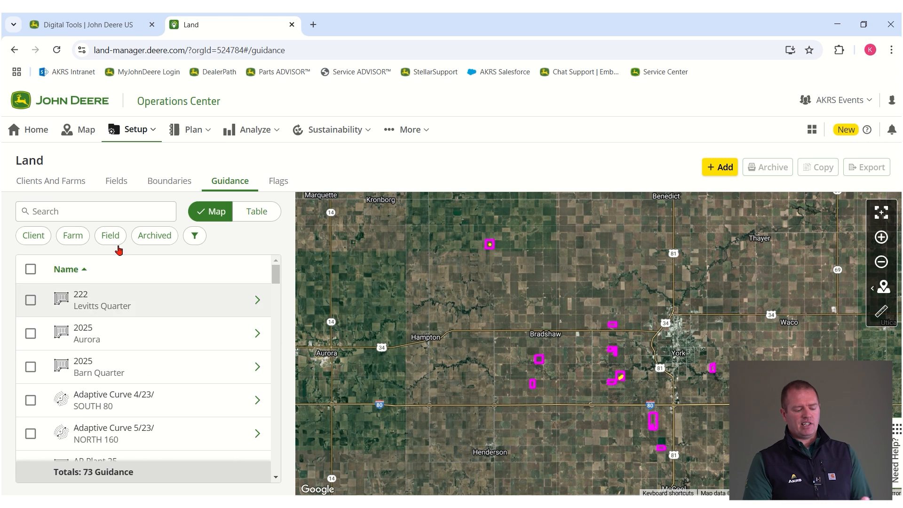
{"action": "left_click", "coordinate": [69, 186]}
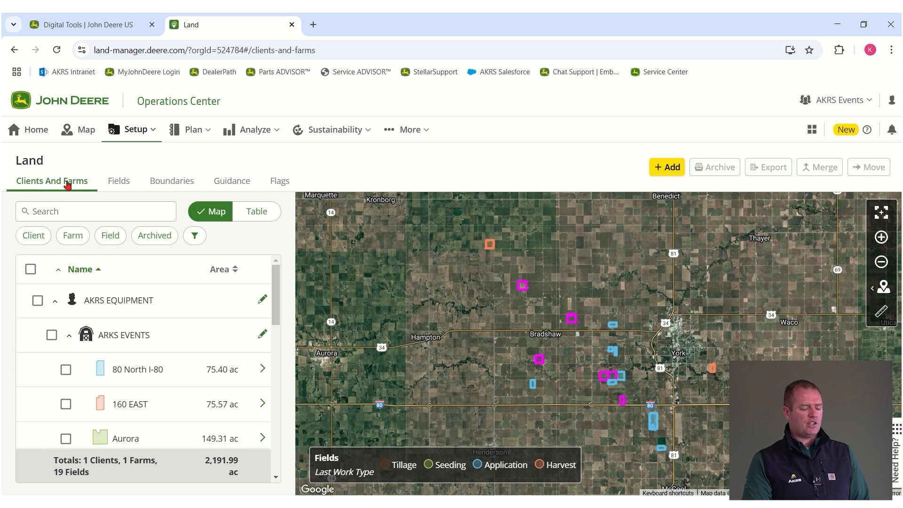
{"action": "scroll", "coordinate": [89, 390], "scroll_direction": "down", "scroll_amount": 3}
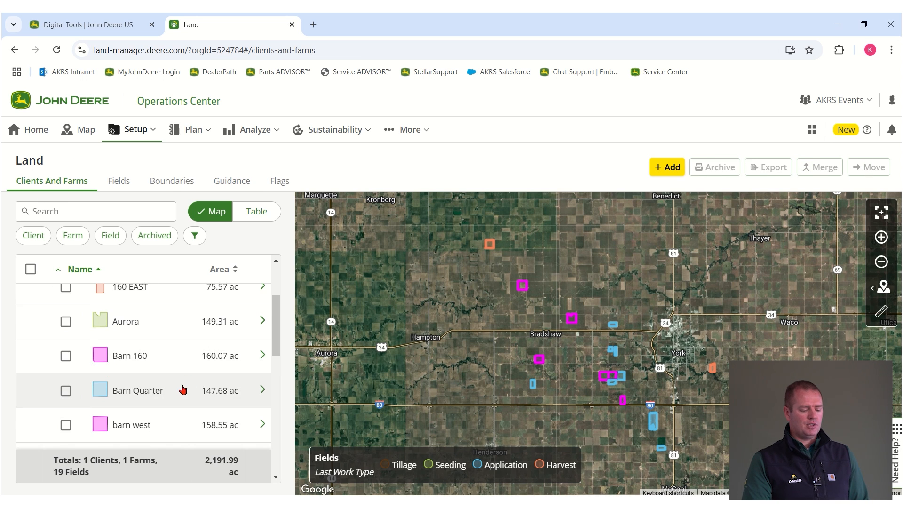
{"action": "scroll", "coordinate": [88, 400], "scroll_direction": "down", "scroll_amount": 3}
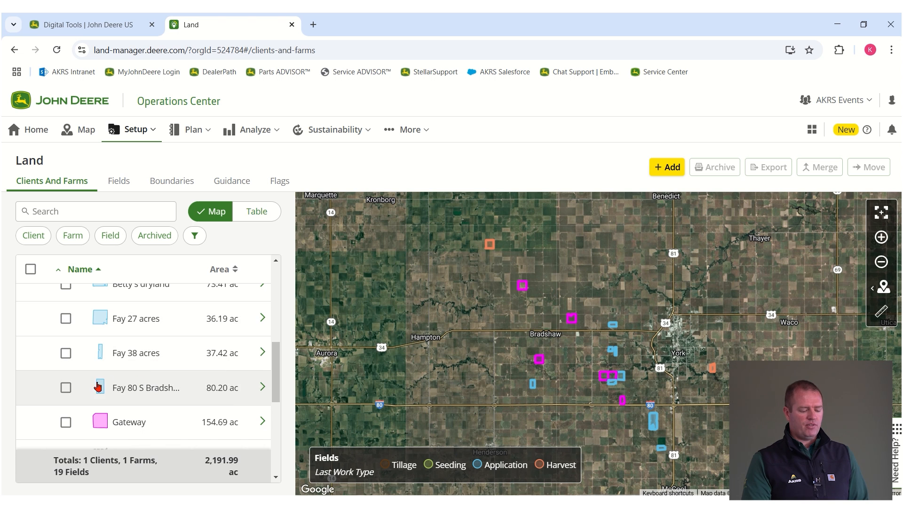
{"action": "scroll", "coordinate": [120, 348], "scroll_direction": "up", "scroll_amount": 3}
{"action": "left_click", "coordinate": [128, 332]}
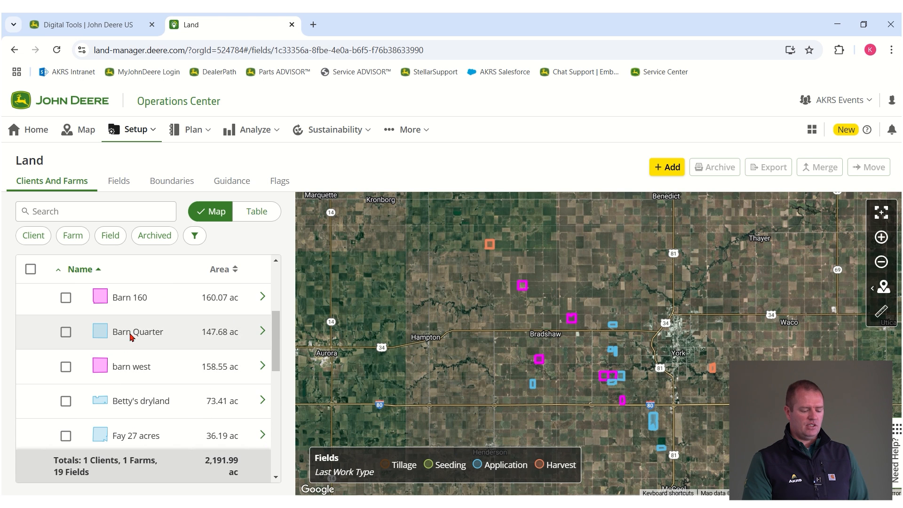
{"action": "left_click", "coordinate": [165, 182]}
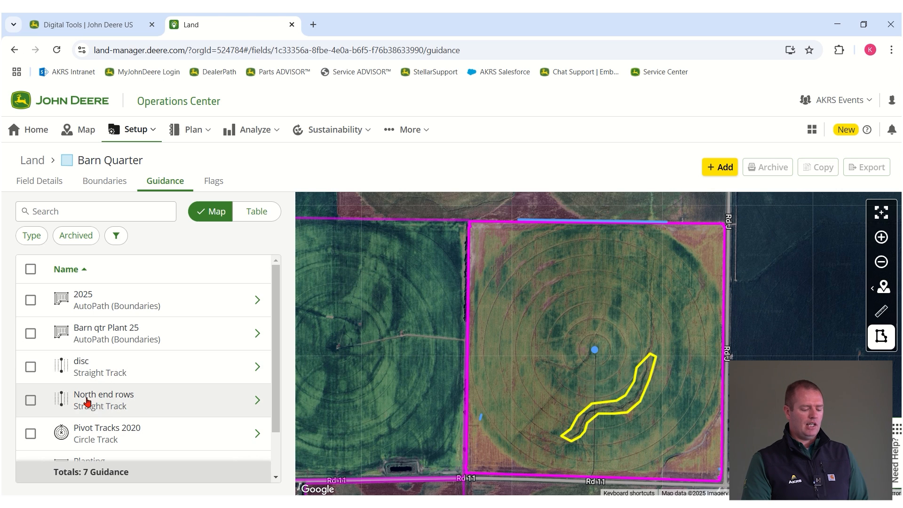
Step: Open the lowercase 'planting' straight track at the bottom of the guidance list
{"action": "scroll", "coordinate": [105, 382], "scroll_direction": "down", "scroll_amount": 2}
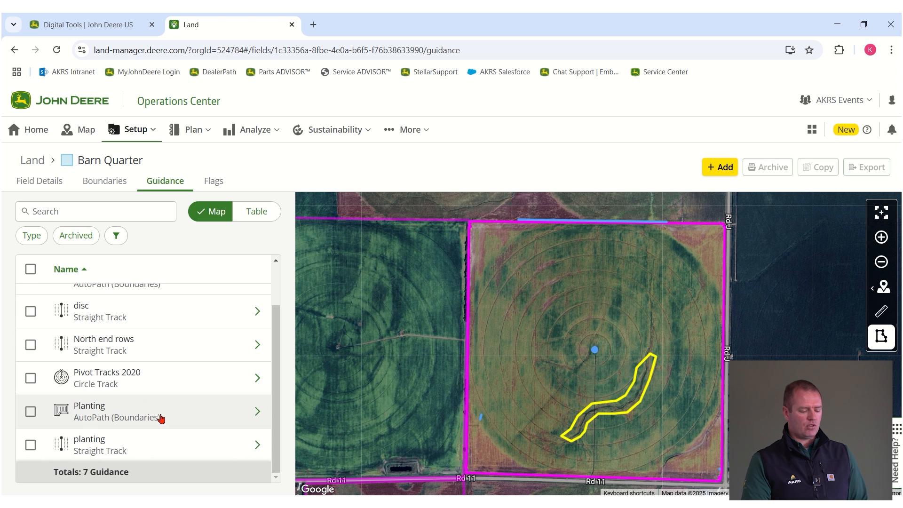
{"action": "left_click", "coordinate": [108, 450]}
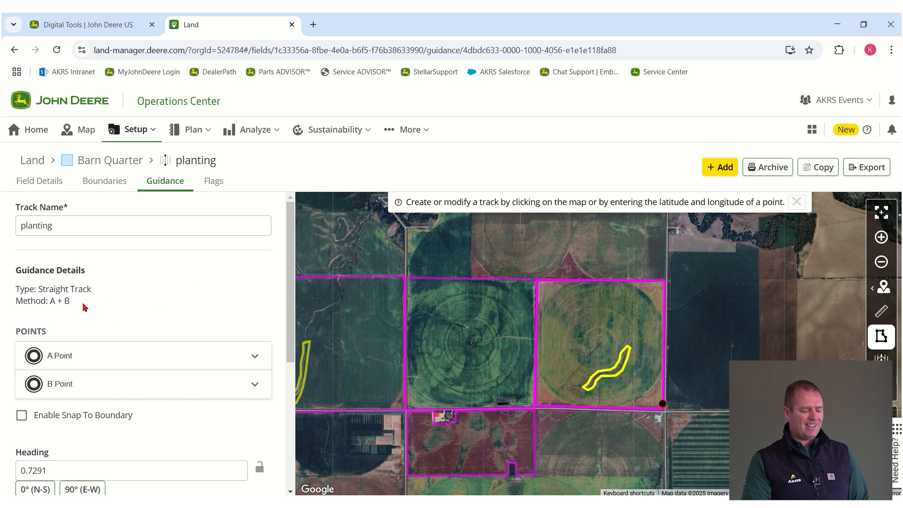
{"action": "scroll", "coordinate": [136, 309], "scroll_direction": "down", "scroll_amount": 1}
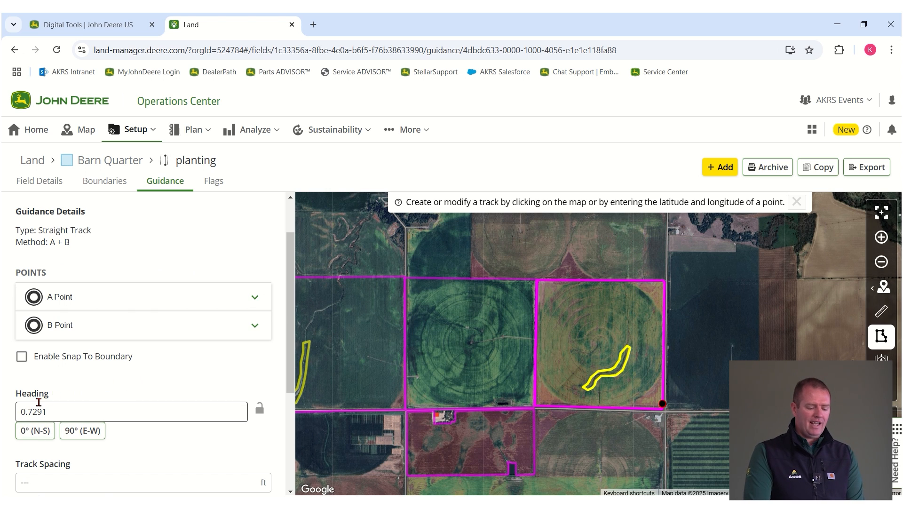
{"action": "scroll", "coordinate": [659, 416], "scroll_direction": "up", "scroll_amount": 2}
{"action": "scroll", "coordinate": [679, 390], "scroll_direction": "up", "scroll_amount": 4}
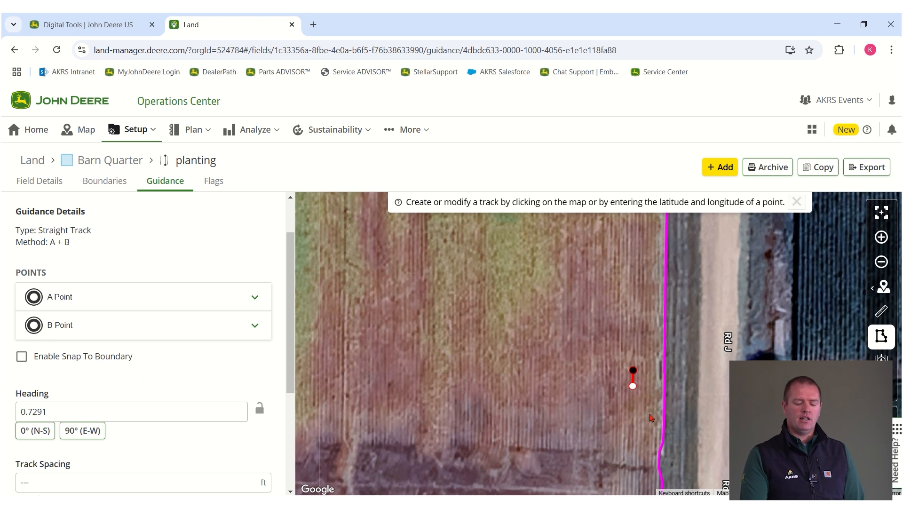
{"action": "scroll", "coordinate": [650, 417], "scroll_direction": "down", "scroll_amount": 4}
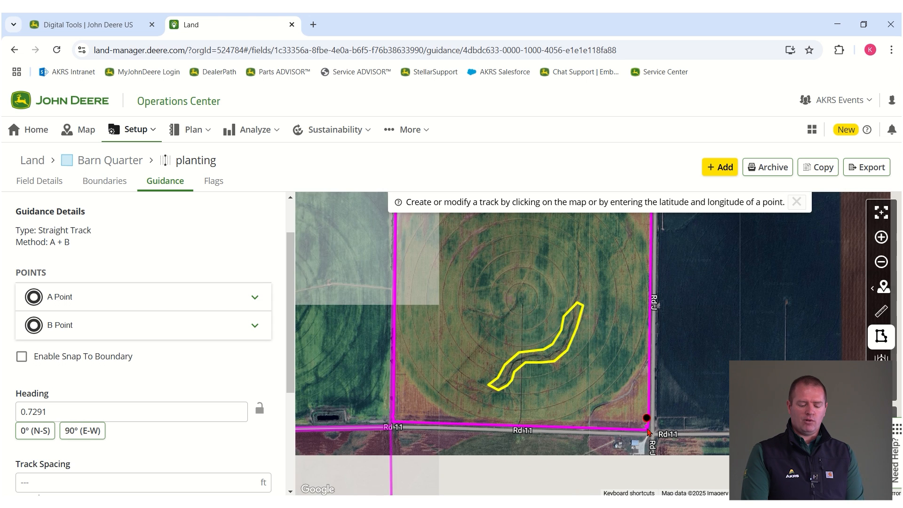
{"action": "left_click_drag", "start_coordinate": [681, 398], "coordinate": [681, 453]}
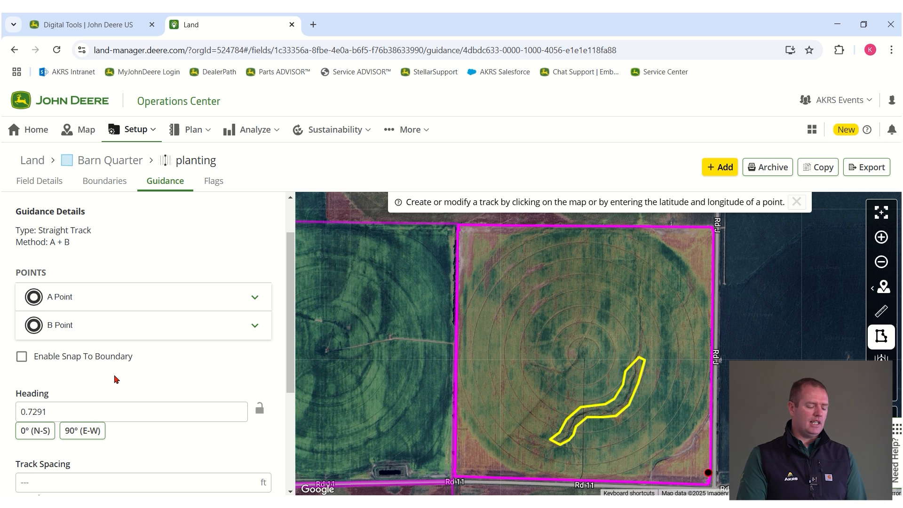
{"action": "scroll", "coordinate": [144, 370], "scroll_direction": "down", "scroll_amount": 3}
{"action": "scroll", "coordinate": [174, 393], "scroll_direction": "up", "scroll_amount": 4}
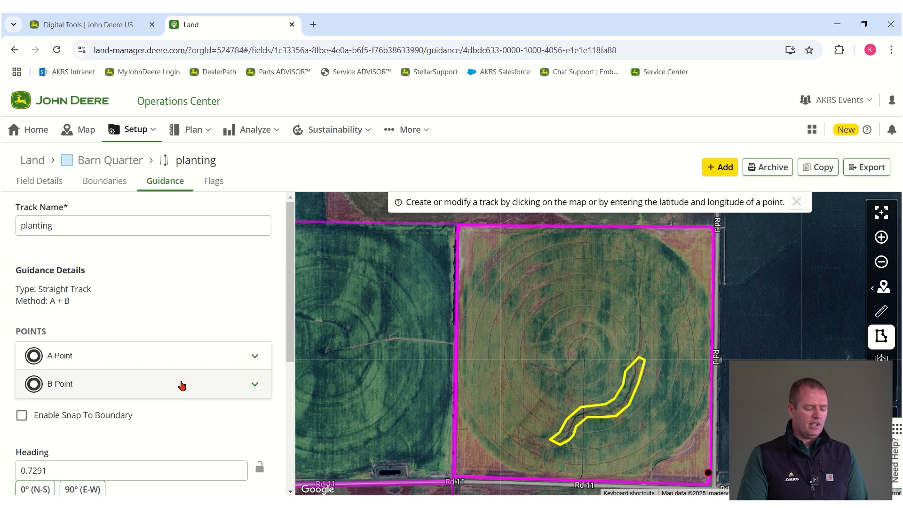
{"action": "left_click_drag", "start_coordinate": [72, 222], "coordinate": [7, 226]}
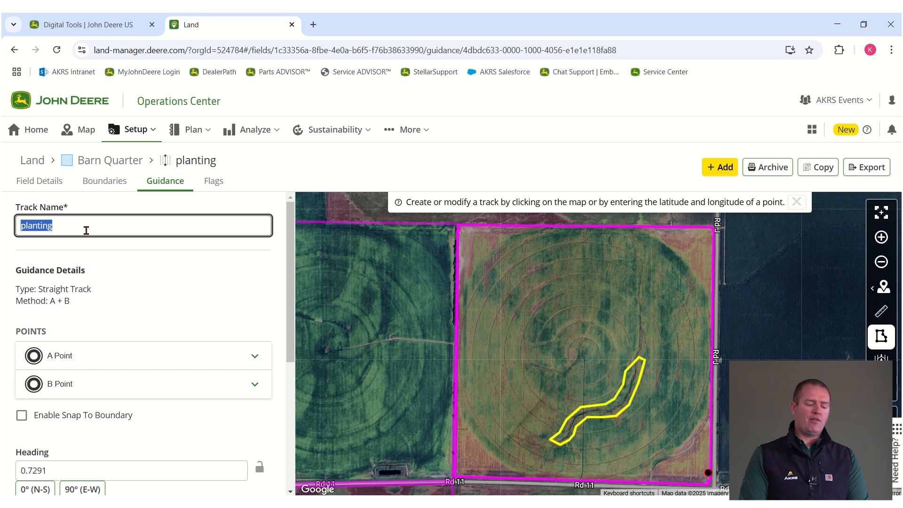
Step: Change the track name to 'PLANTING 0.7291' and save the track
{"action": "type", "text": "P"}
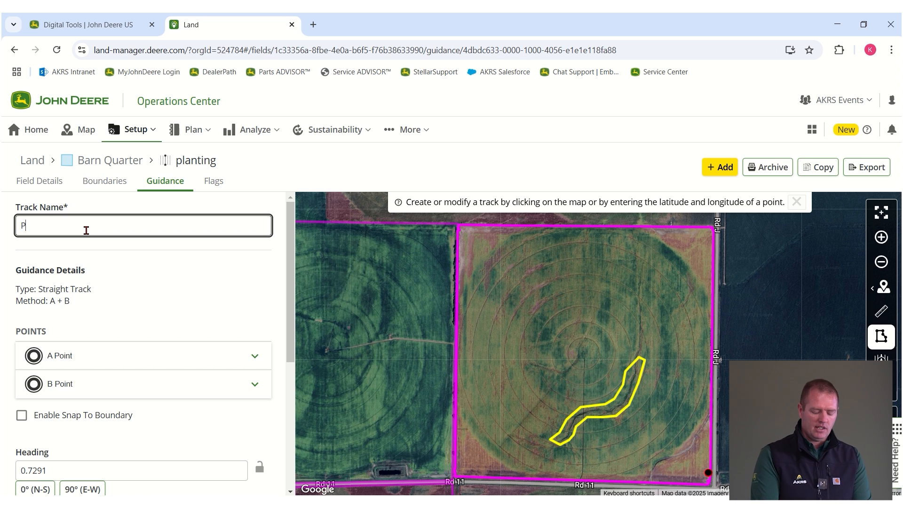
{"action": "type", "text": "LANTING"}
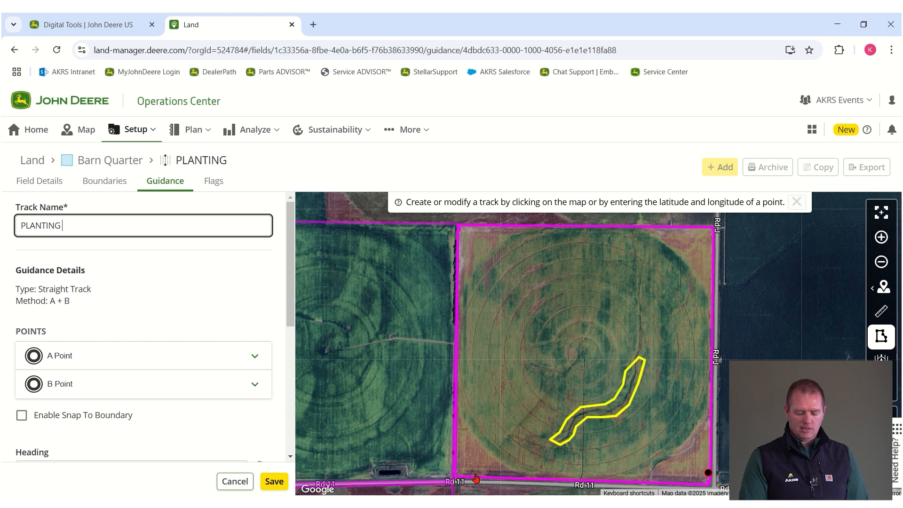
{"action": "scroll", "coordinate": [202, 350], "scroll_direction": "down", "scroll_amount": 1}
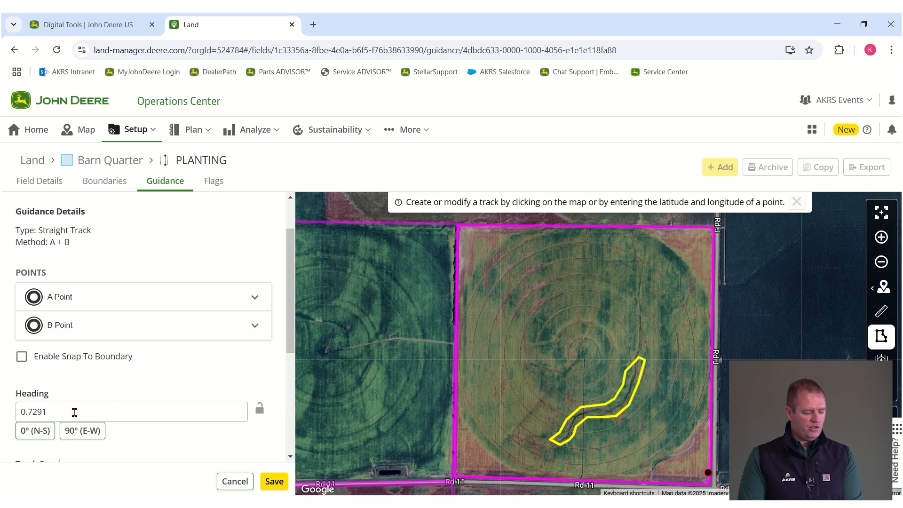
{"action": "scroll", "coordinate": [184, 268], "scroll_direction": "up", "scroll_amount": 1}
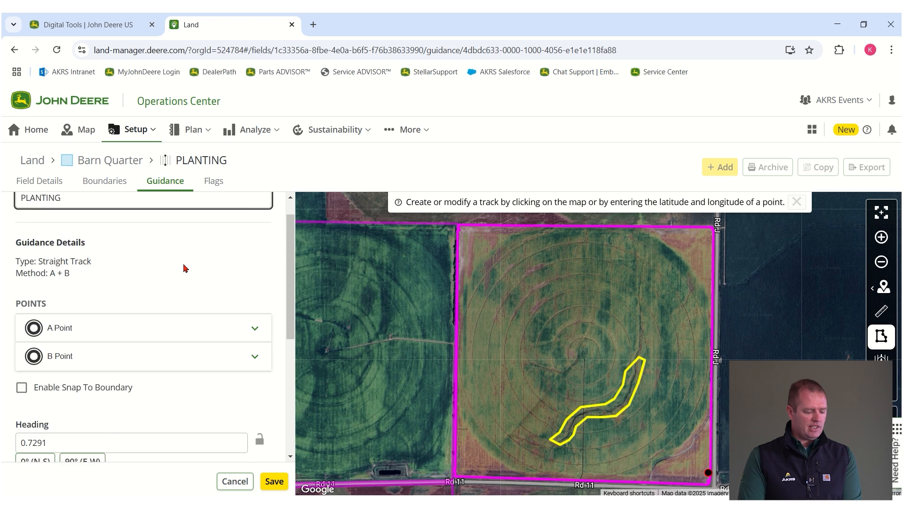
{"action": "scroll", "coordinate": [161, 227], "scroll_direction": "up", "scroll_amount": 1}
{"action": "type", "text": "0.79"}
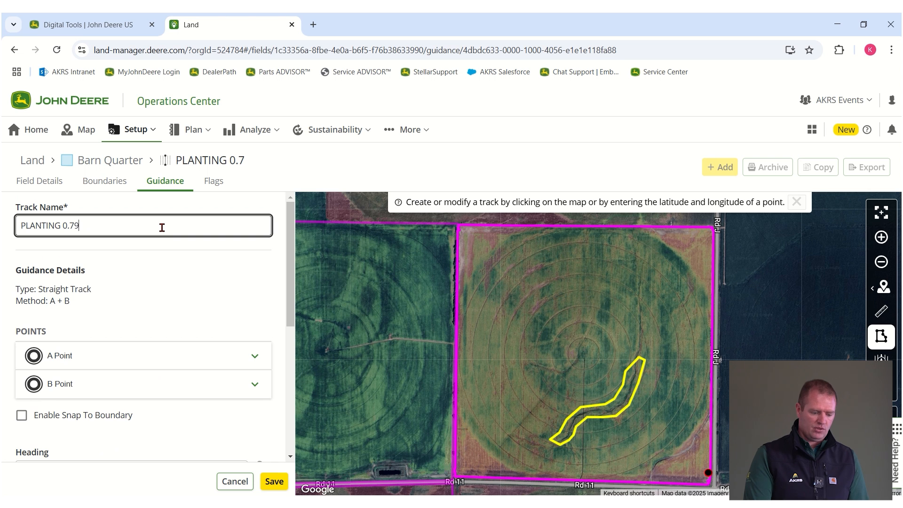
{"action": "type", "text": "1"}
{"action": "key", "text": "BackSpace"}
{"action": "key", "text": "BackSpace"}
{"action": "type", "text": "25"}
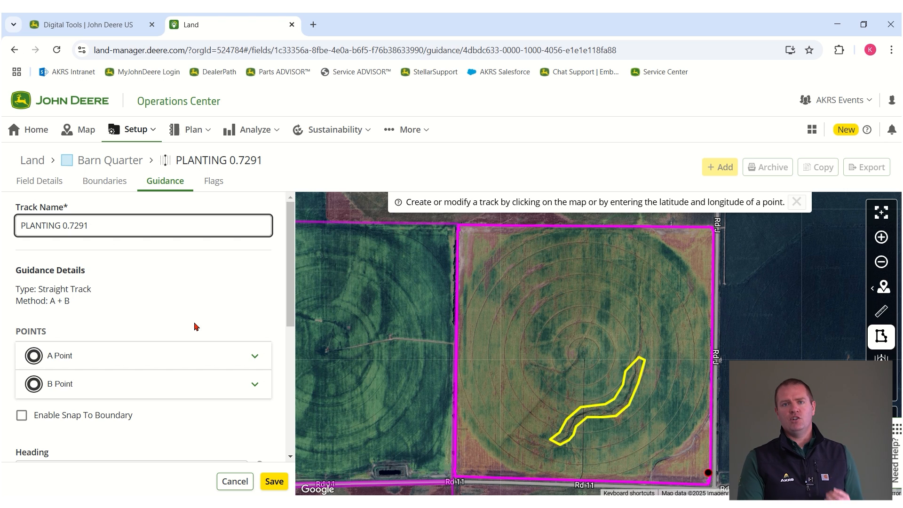
{"action": "left_click", "coordinate": [271, 480]}
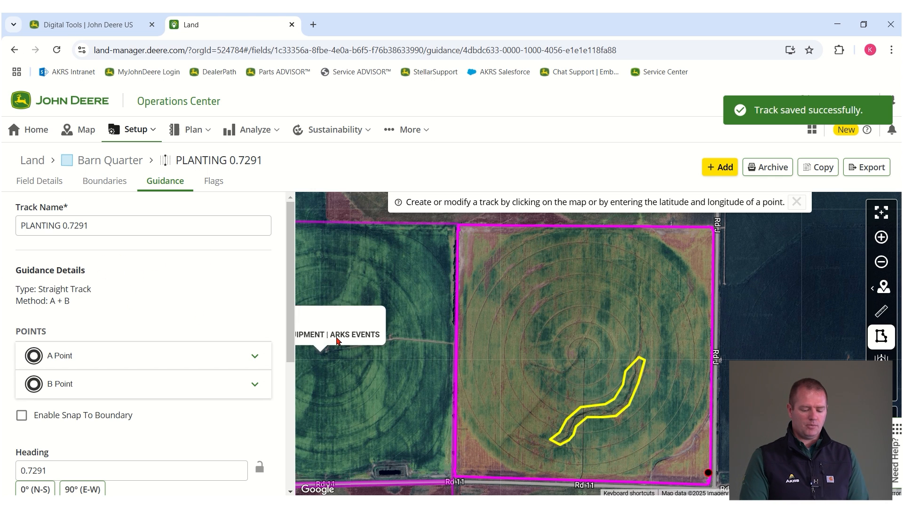
Step: Select the North end rows, disc, Barn qtr Plant 25 and 2025 tracks and confirm archiving them
{"action": "left_click", "coordinate": [168, 187]}
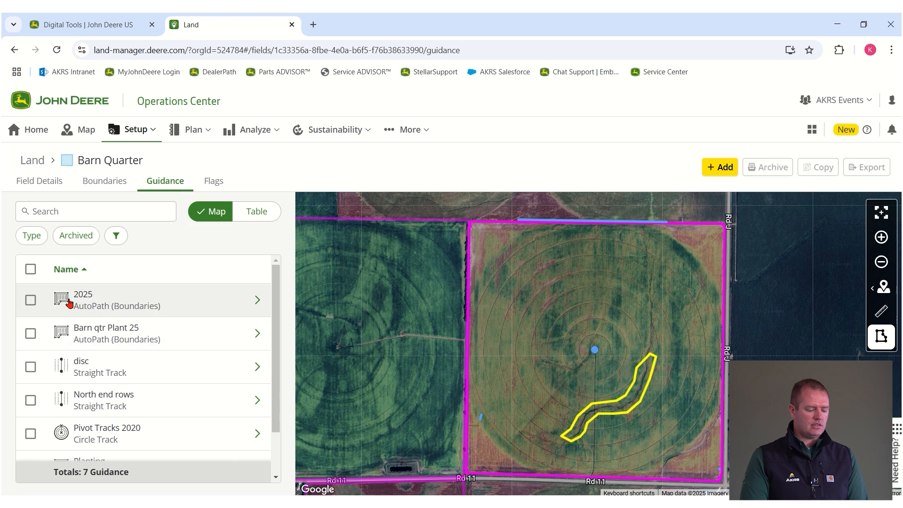
{"action": "scroll", "coordinate": [137, 380], "scroll_direction": "down", "scroll_amount": 2}
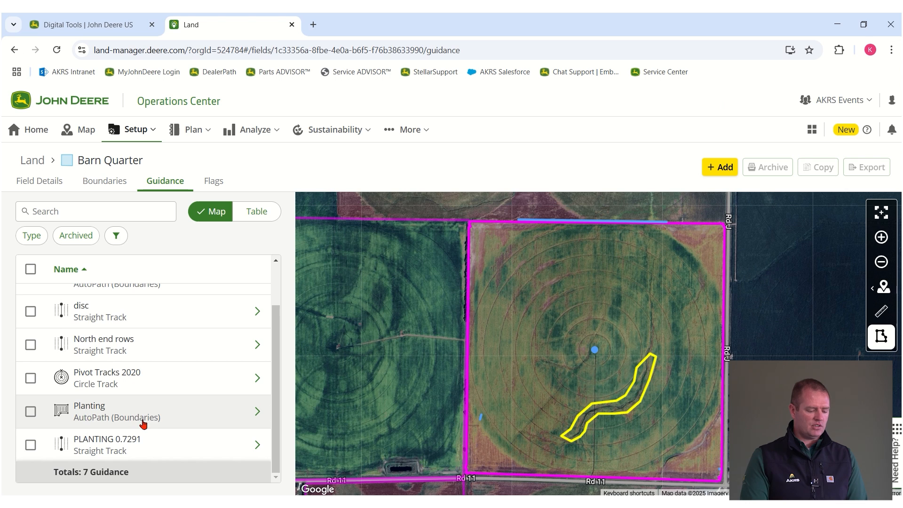
{"action": "scroll", "coordinate": [145, 410], "scroll_direction": "up", "scroll_amount": 2}
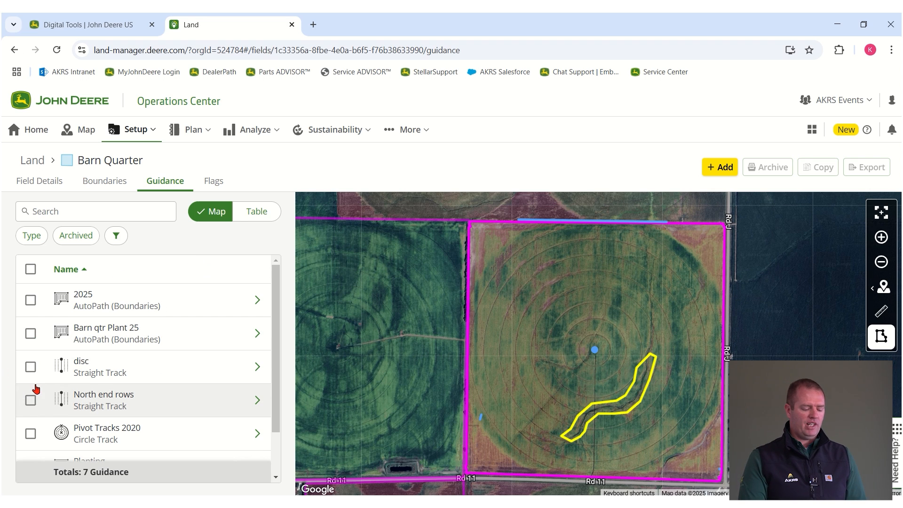
{"action": "left_click", "coordinate": [30, 400]}
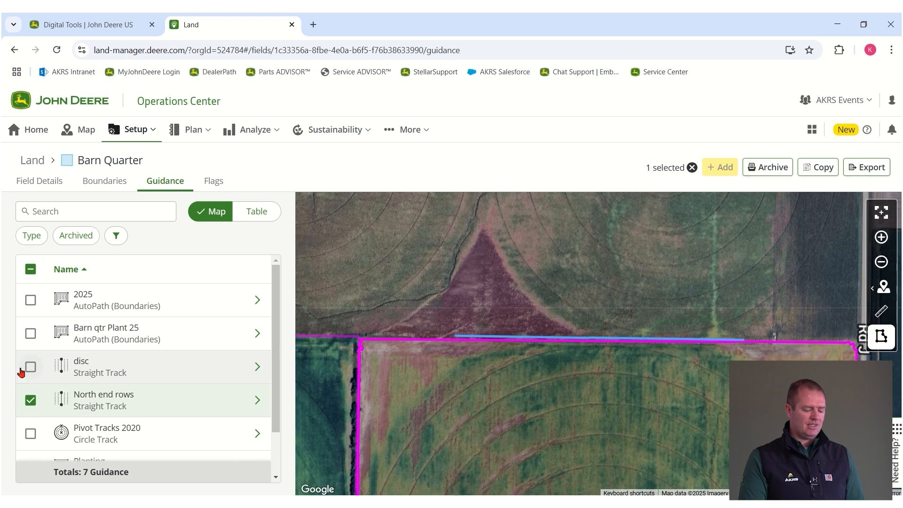
{"action": "left_click", "coordinate": [30, 367]}
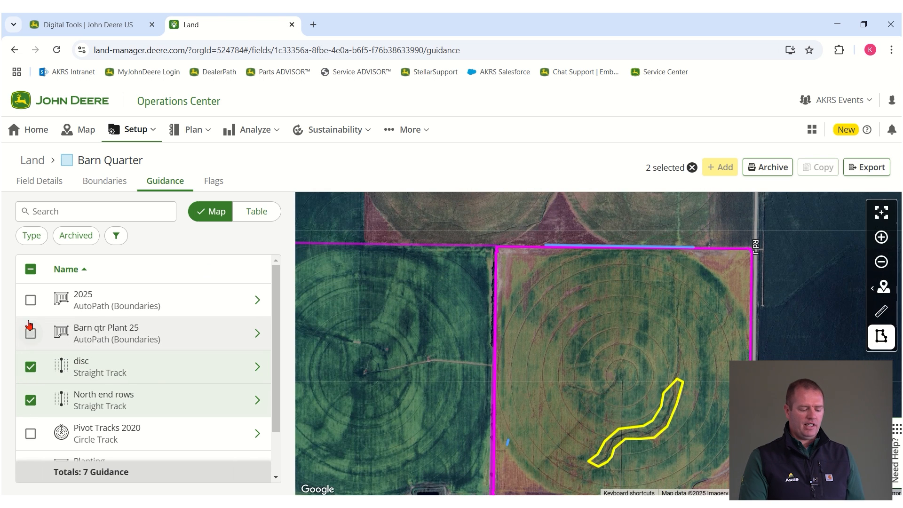
{"action": "left_click", "coordinate": [30, 334]}
{"action": "left_click", "coordinate": [30, 300]}
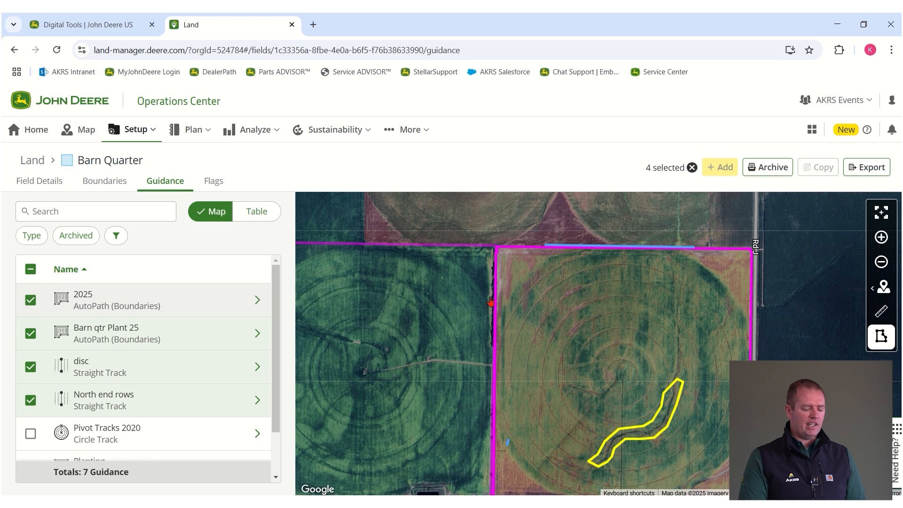
{"action": "left_click", "coordinate": [758, 173]}
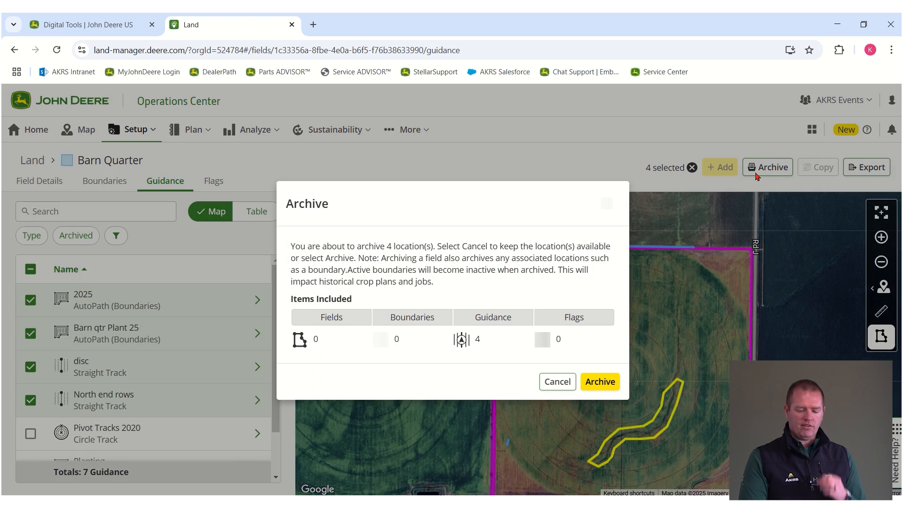
{"action": "left_click", "coordinate": [597, 386]}
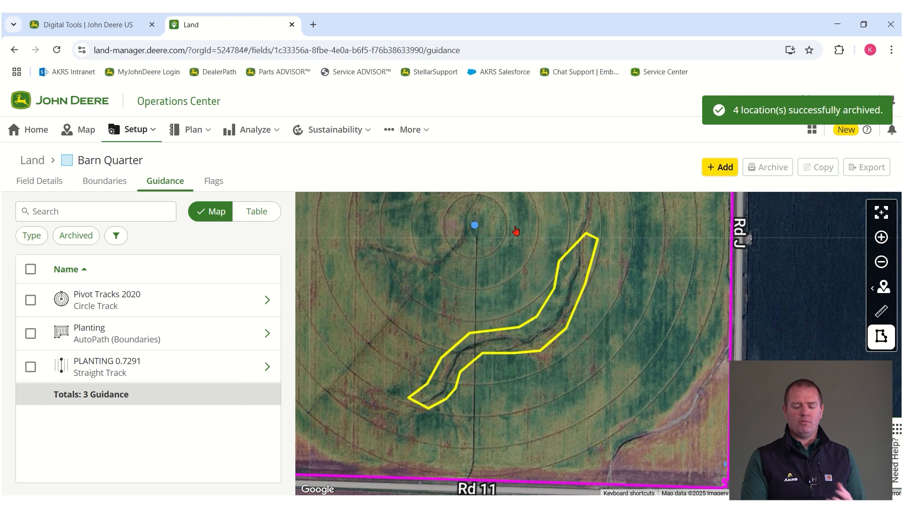
Step: Filter to archived guidance lines, select disc, and confirm making it available
{"action": "left_click", "coordinate": [77, 238]}
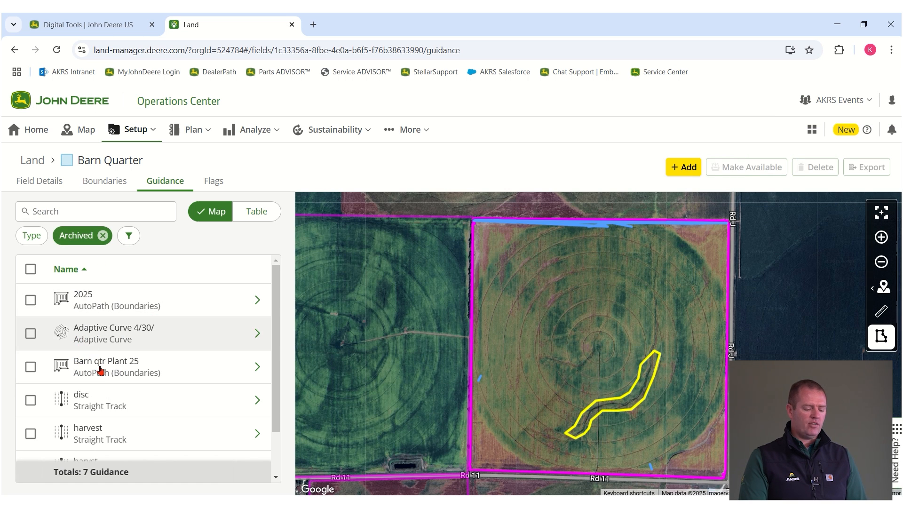
{"action": "scroll", "coordinate": [108, 324], "scroll_direction": "down", "scroll_amount": 1}
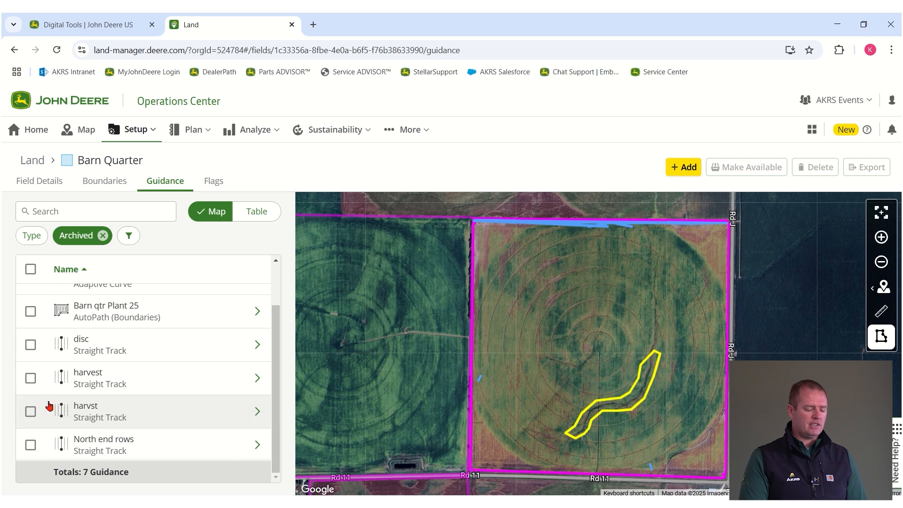
{"action": "left_click", "coordinate": [31, 347]}
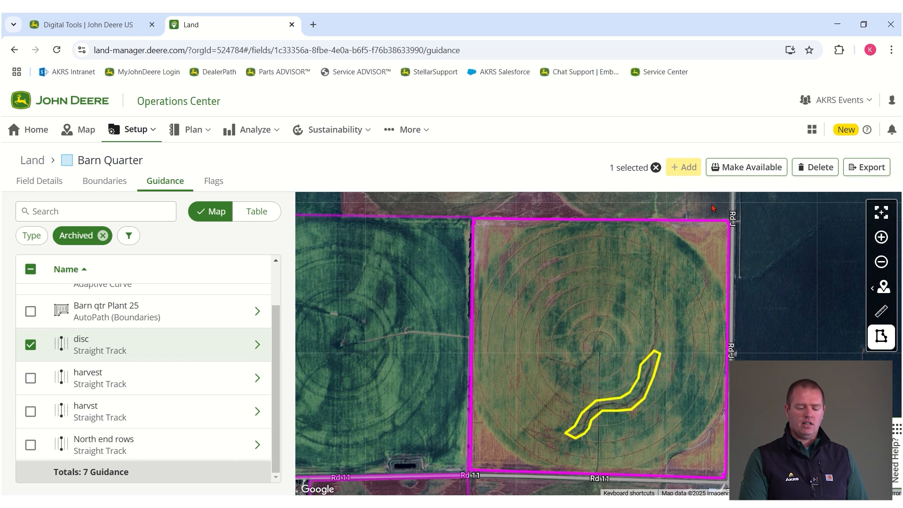
{"action": "left_click", "coordinate": [749, 169]}
{"action": "left_click", "coordinate": [586, 370]}
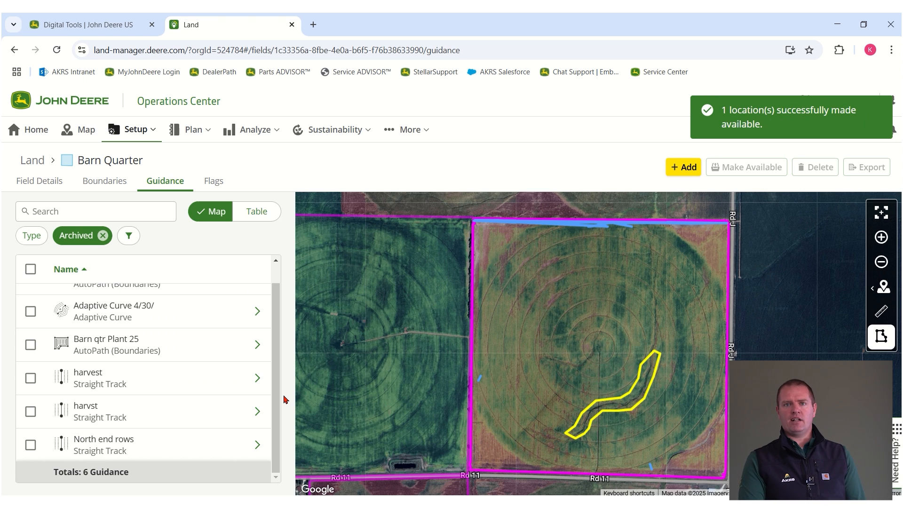